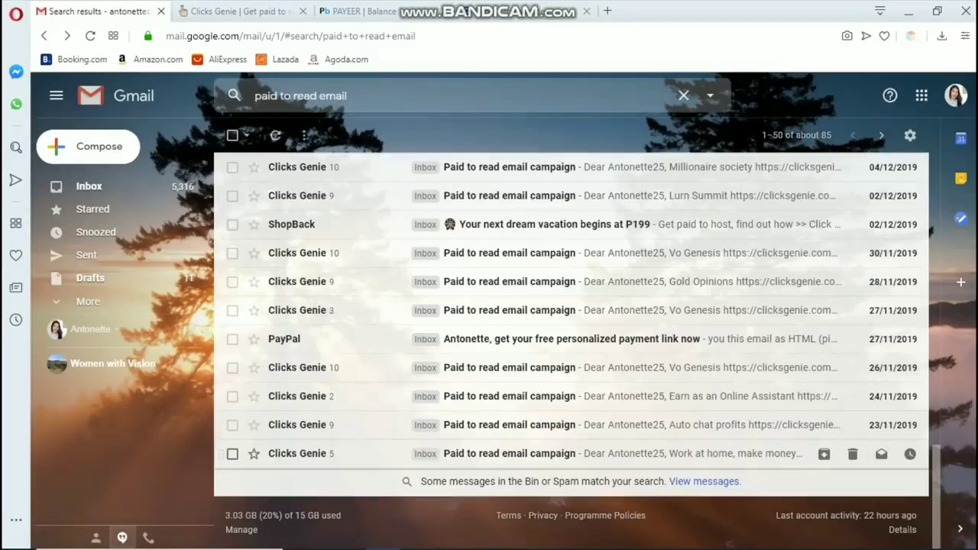
- Open the last Clicks Genie 'Paid to read email campaign' thread and read through its messages
click(535, 453)
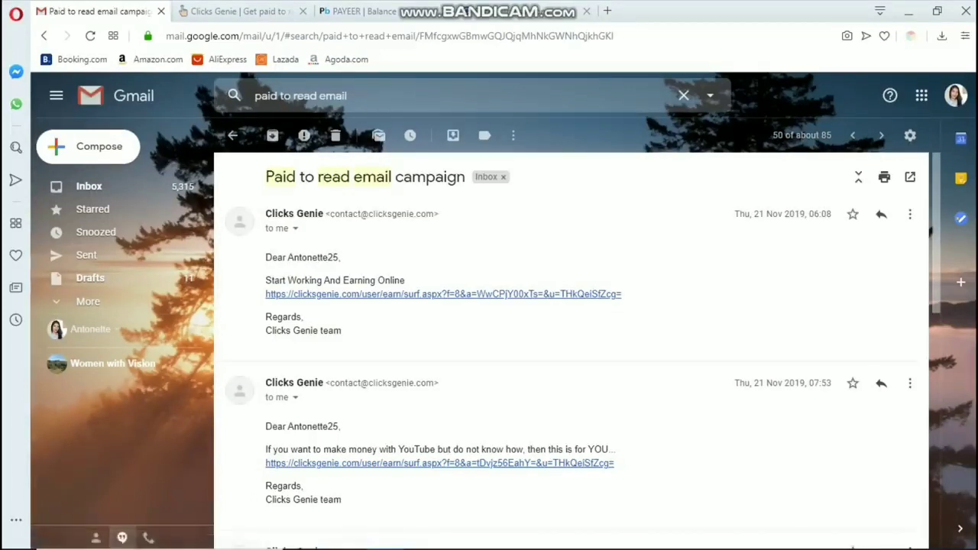
scroll(578, 351, down, 3)
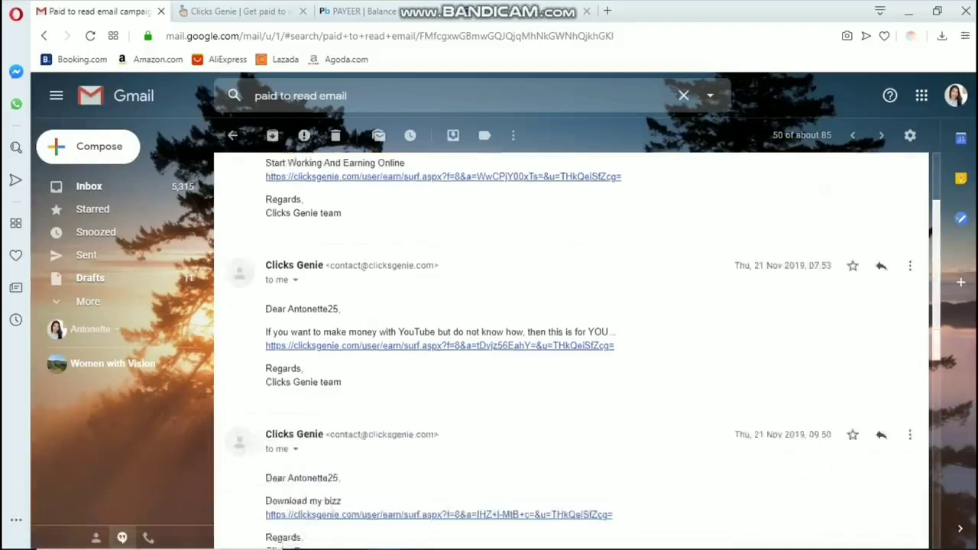
scroll(577, 351, down, 3)
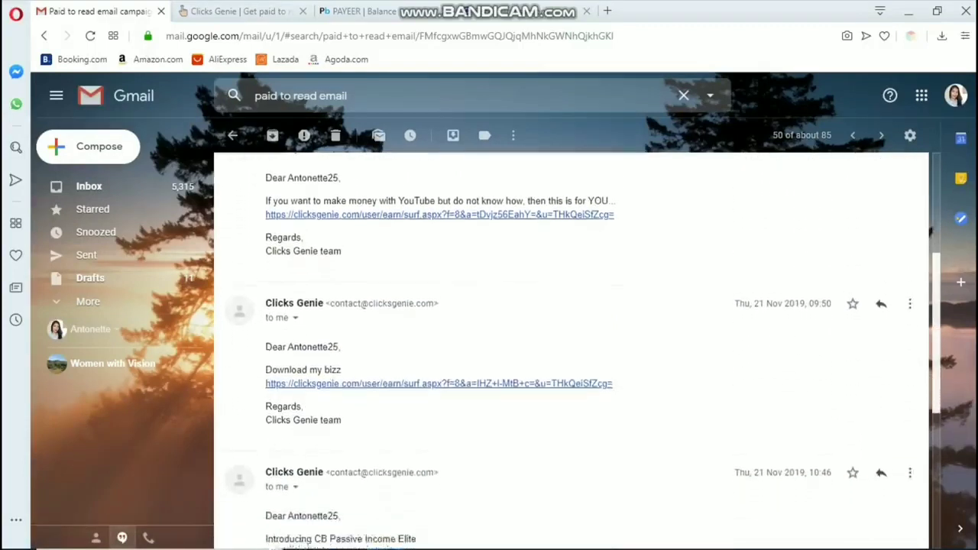
scroll(577, 351, down, 4)
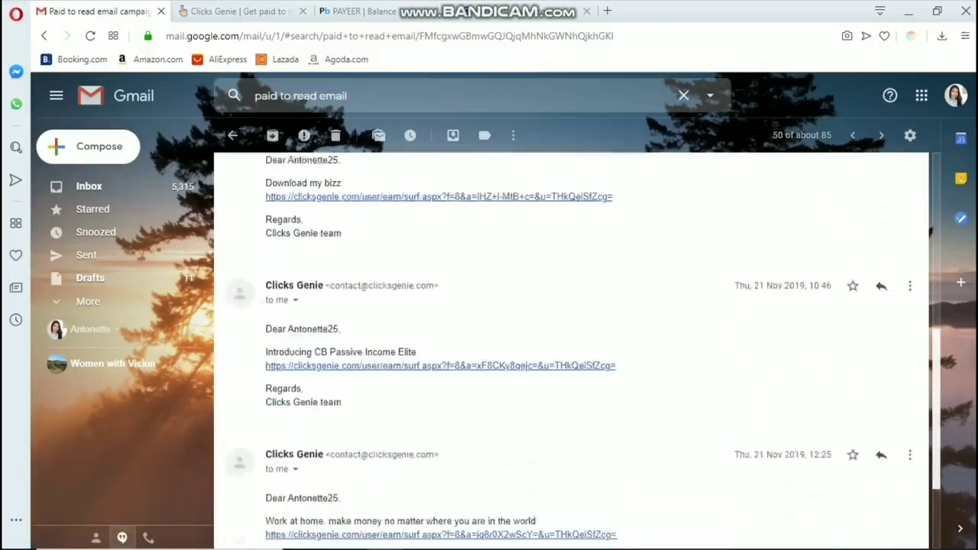
scroll(578, 350, down, 3)
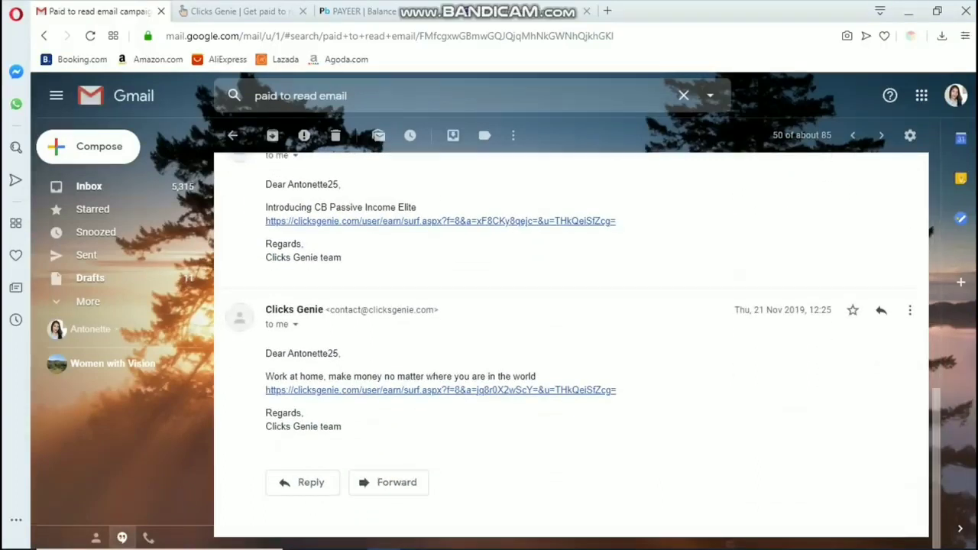
scroll(578, 351, up, 3)
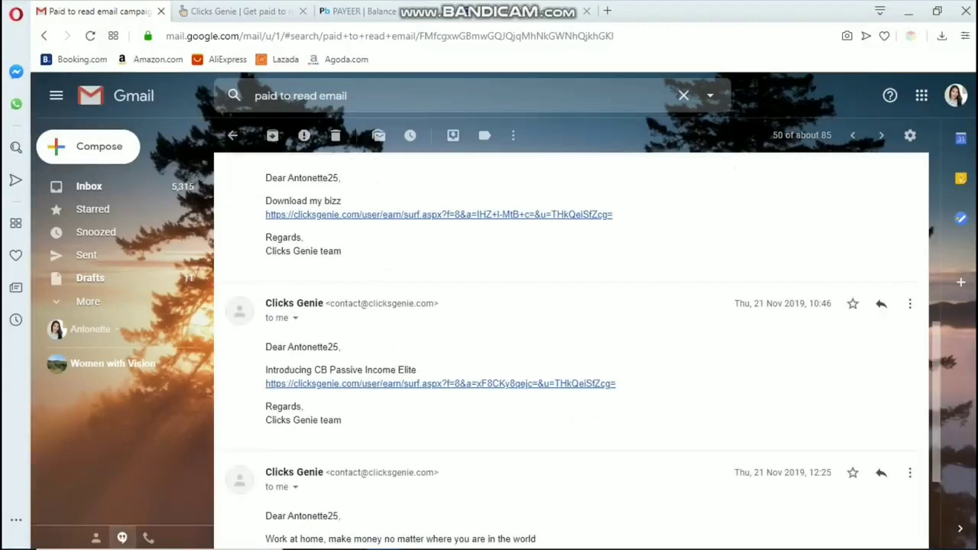
scroll(578, 351, up, 1)
scroll(578, 351, up, 1)
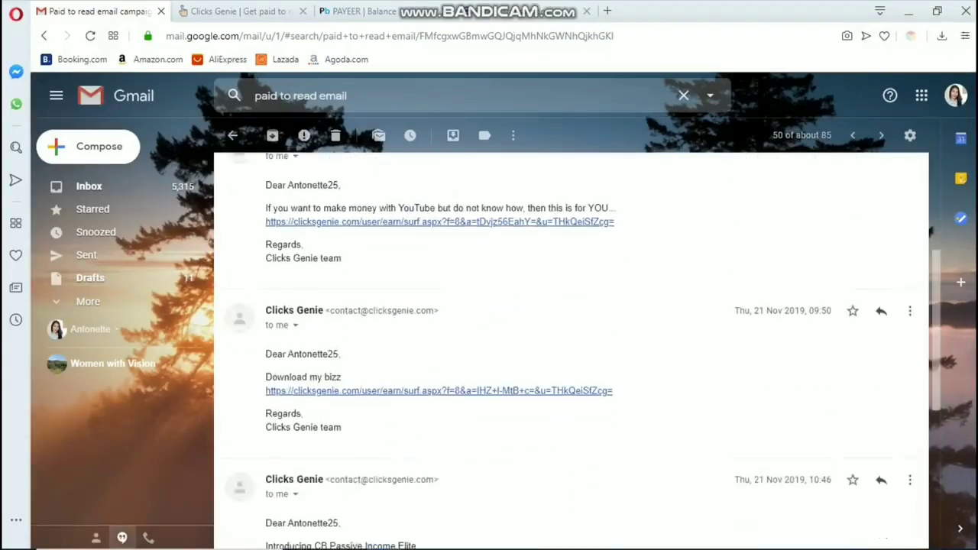
scroll(578, 351, up, 2)
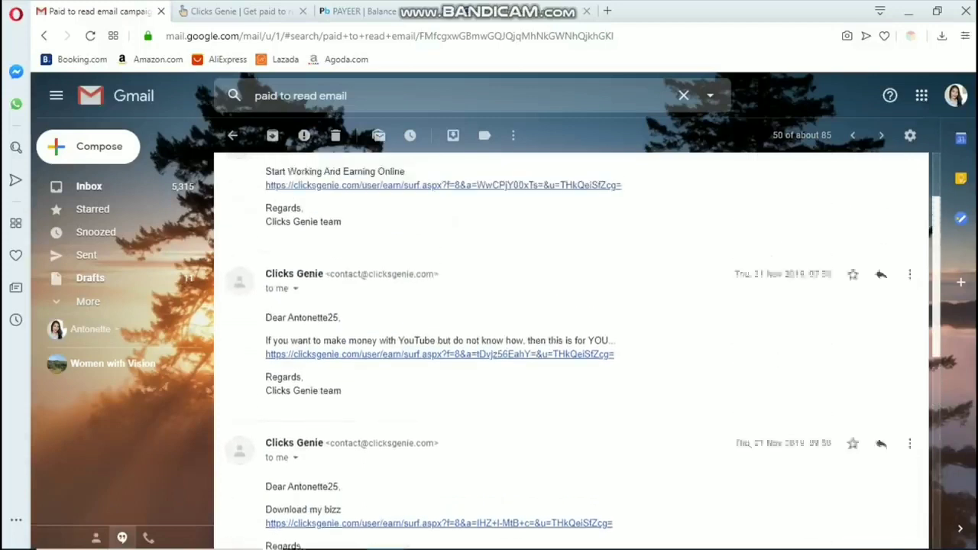
scroll(578, 351, up, 2)
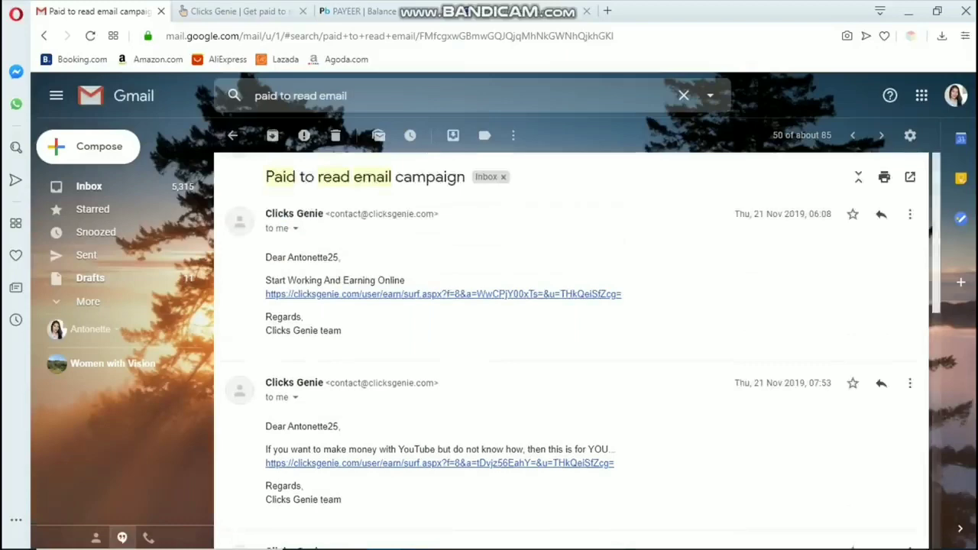
scroll(578, 351, down, 2)
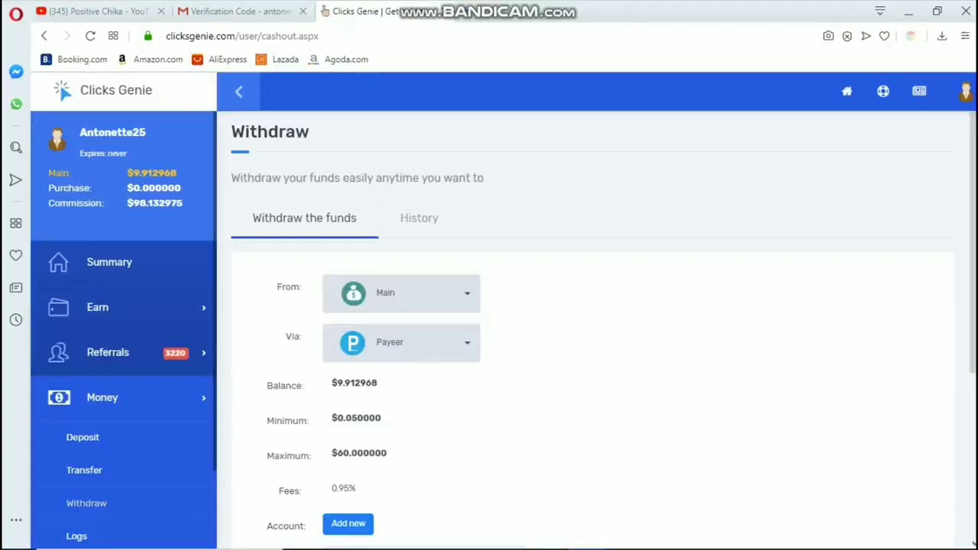
- Keep Payeer as the Main balance withdrawal method and review the withdraw form
click(467, 346)
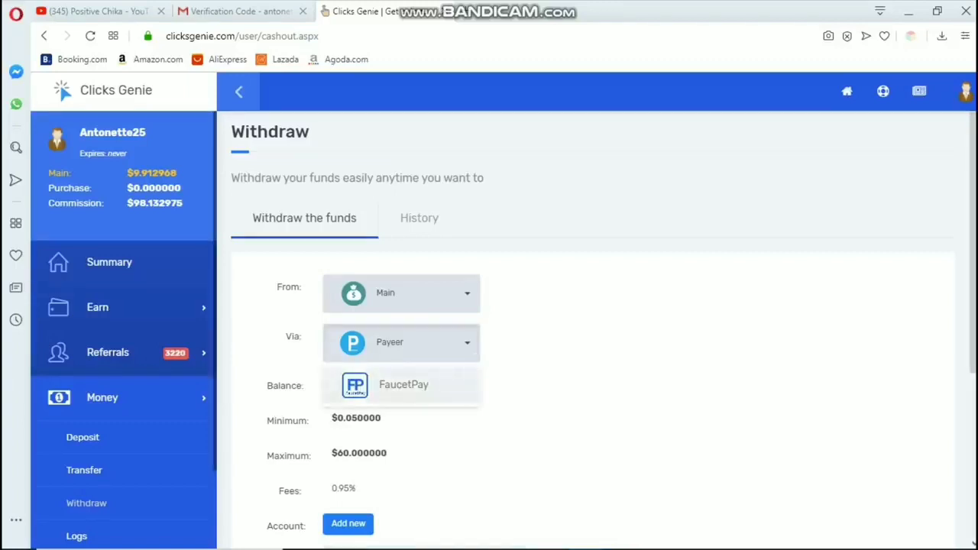
click(428, 361)
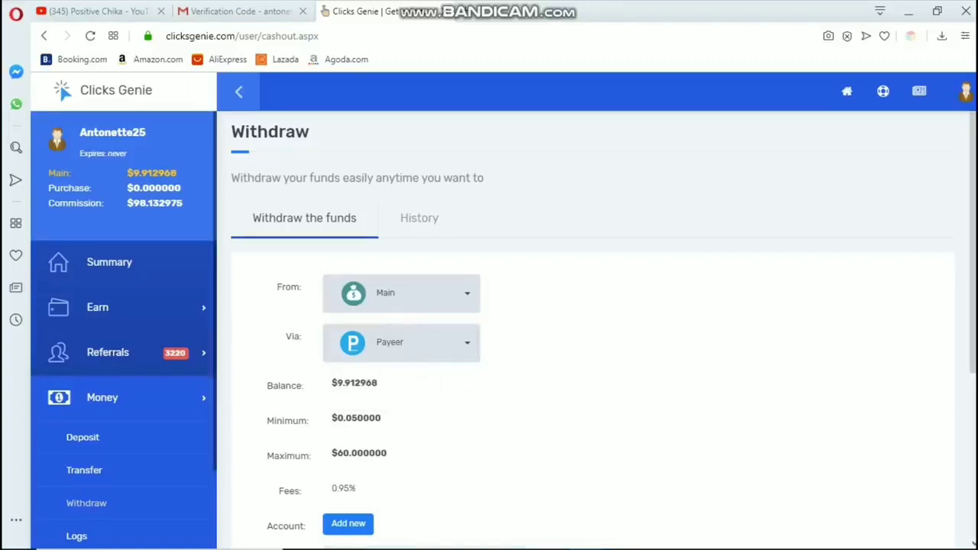
scroll(593, 329, down, 2)
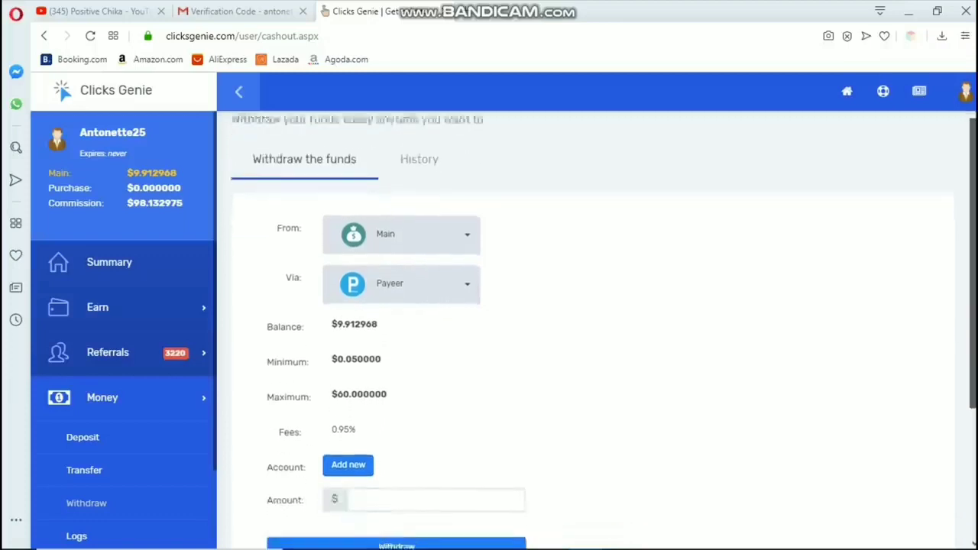
scroll(593, 328, up, 2)
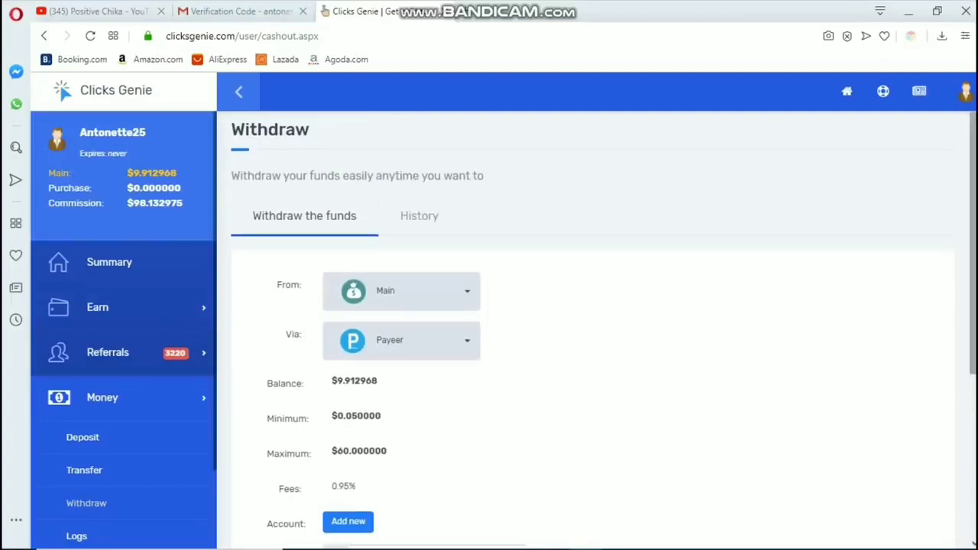
scroll(593, 329, down, 4)
scroll(593, 329, up, 4)
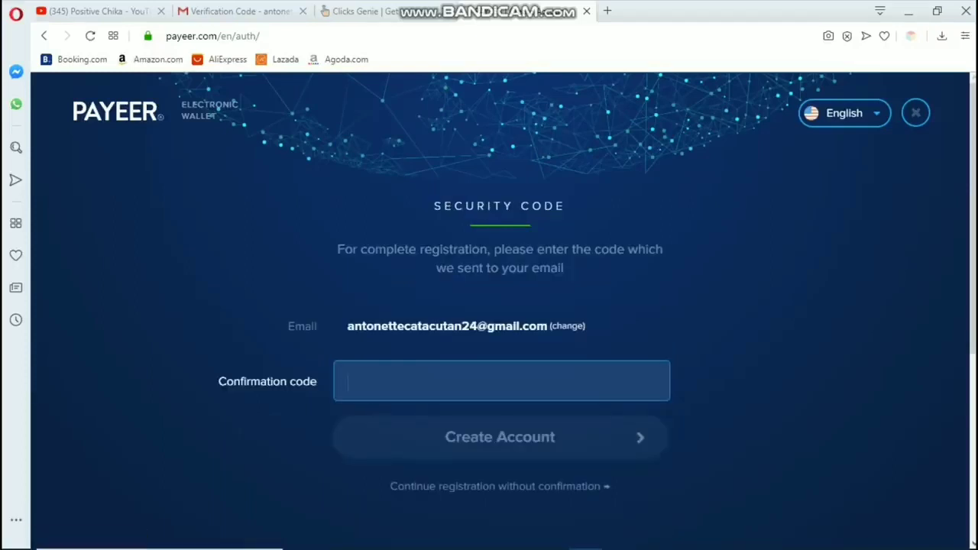
- Enter the confirmation code emailed to Gmail into Payeer and create the account
click(237, 11)
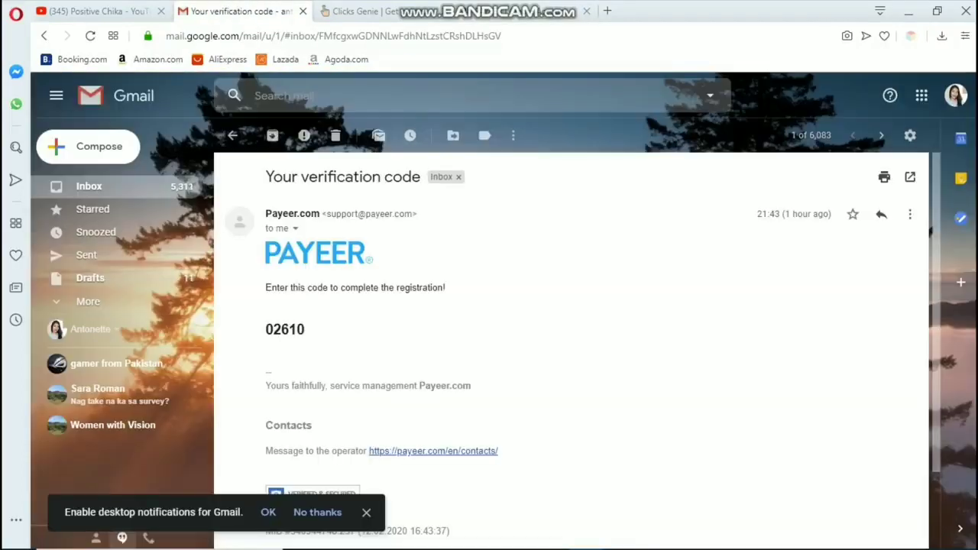
click(359, 10)
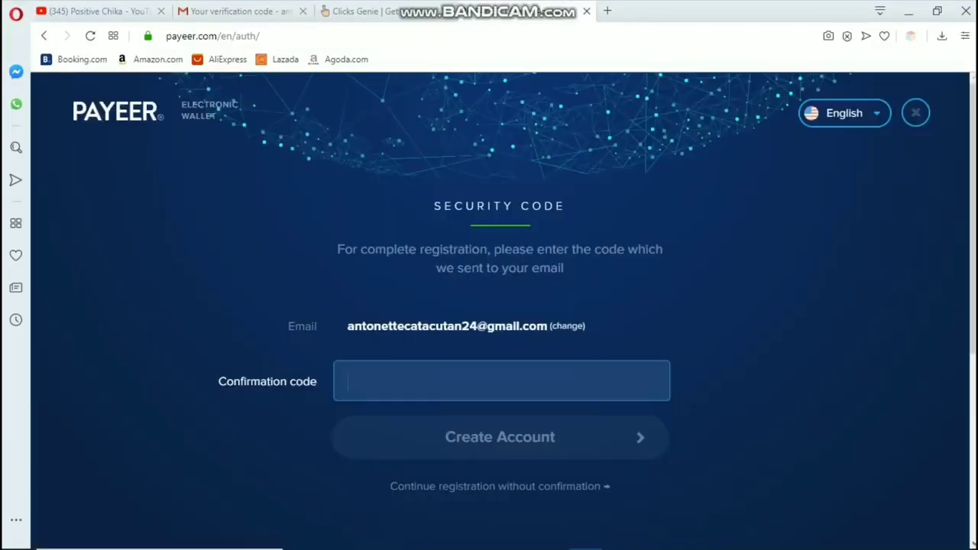
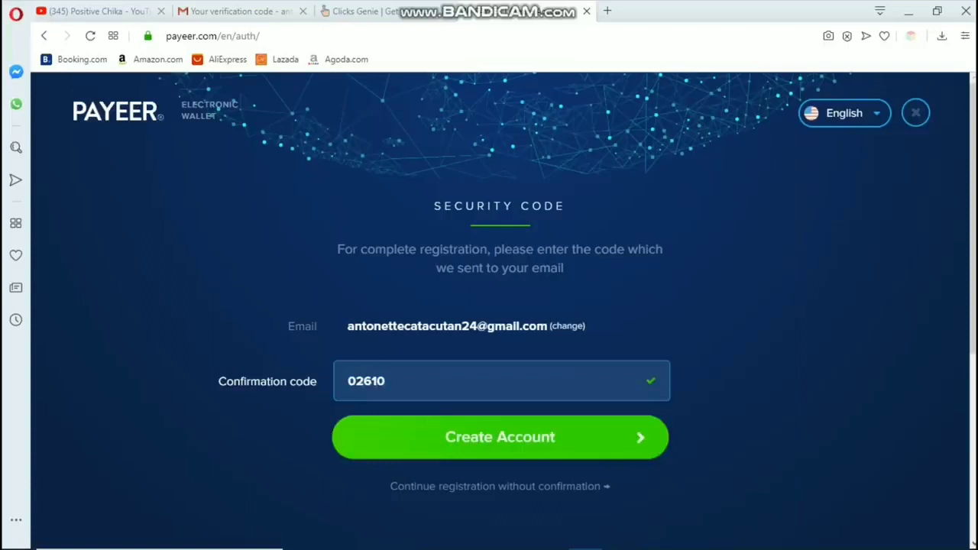
click(359, 418)
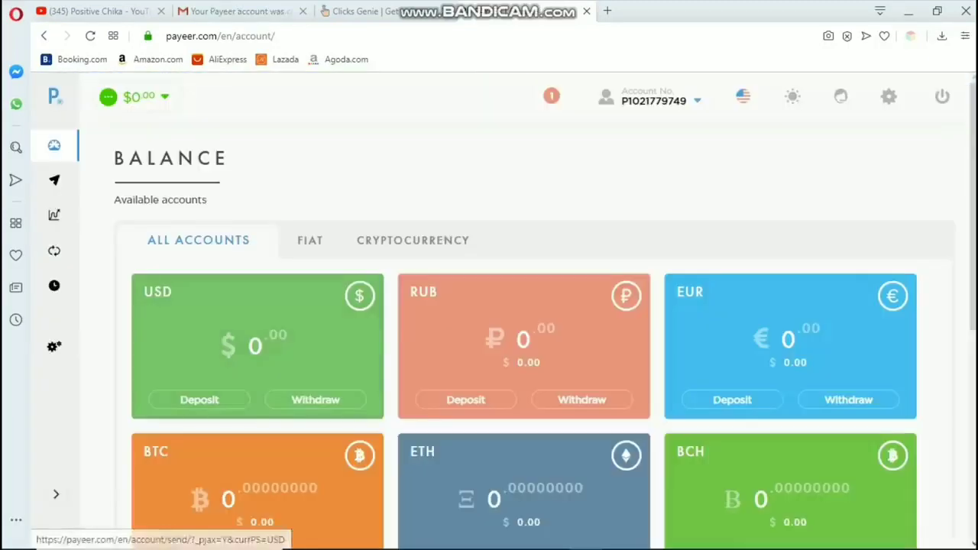
- Copy the new Payeer wallet's account number from the Balance page
mouse_move(321, 549)
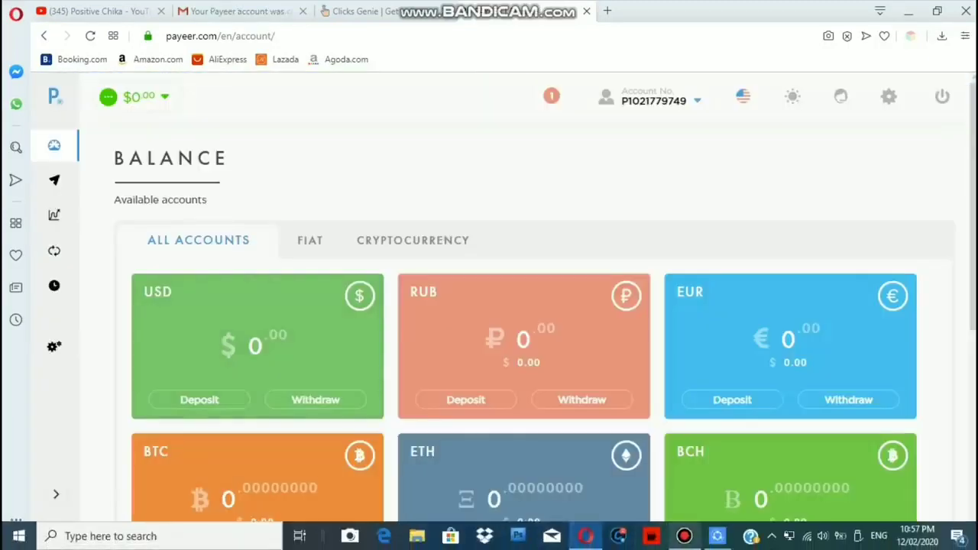
scroll(535, 321, down, 2)
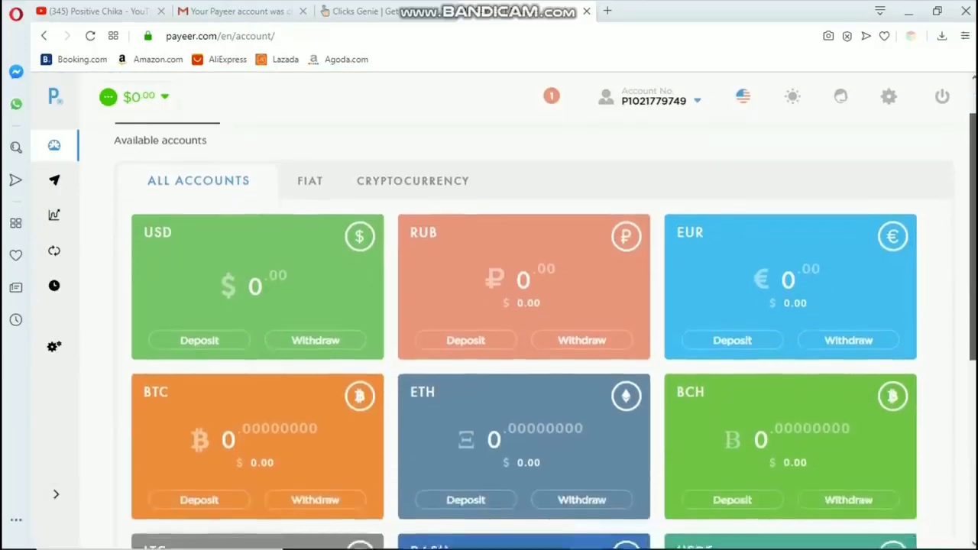
scroll(535, 321, down, 3)
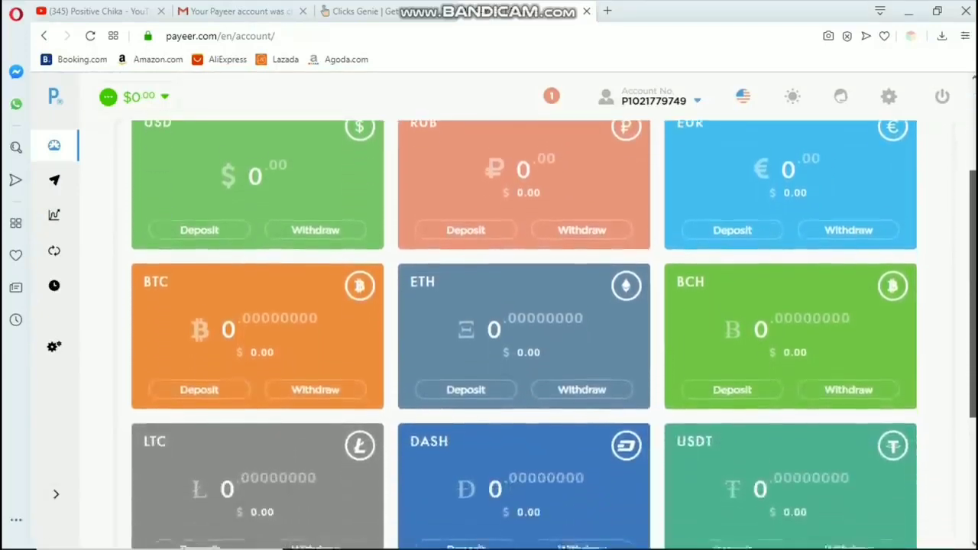
scroll(535, 321, down, 3)
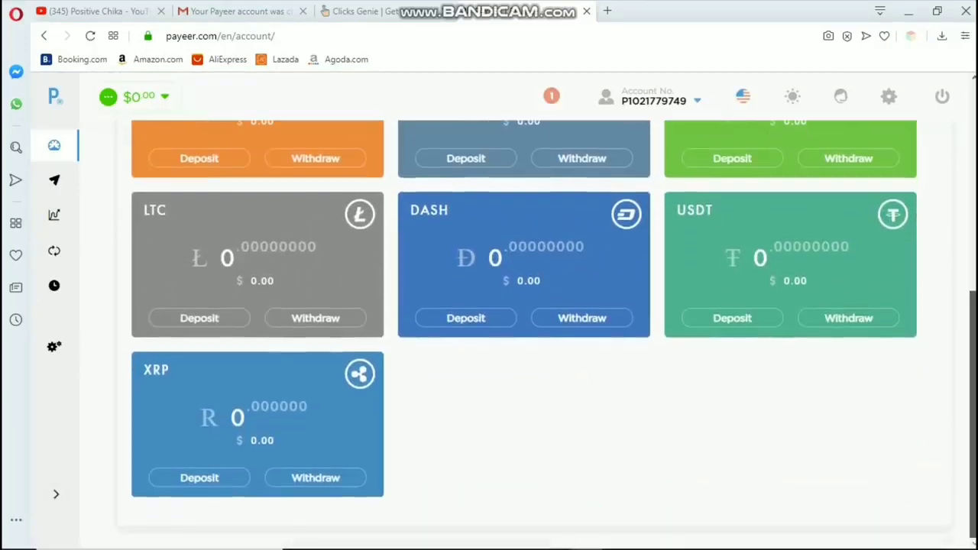
scroll(535, 321, up, 5)
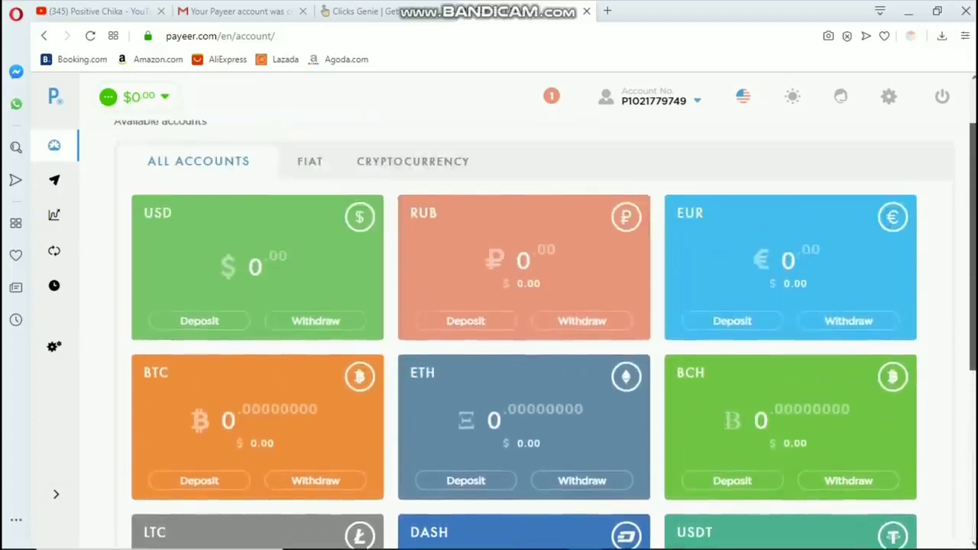
scroll(535, 321, up, 1)
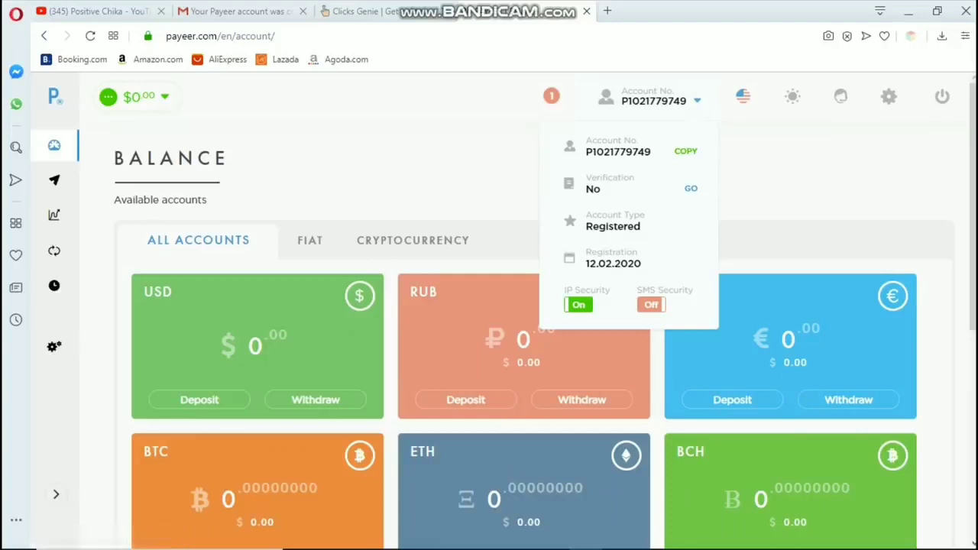
drag(651, 152, 585, 151)
key(ctrl+c)
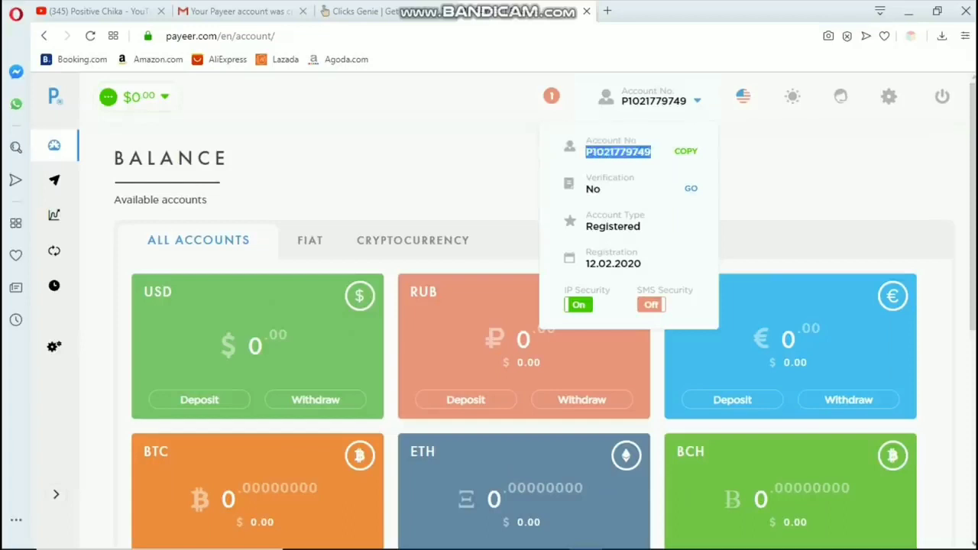
key(ctrl+Tab)
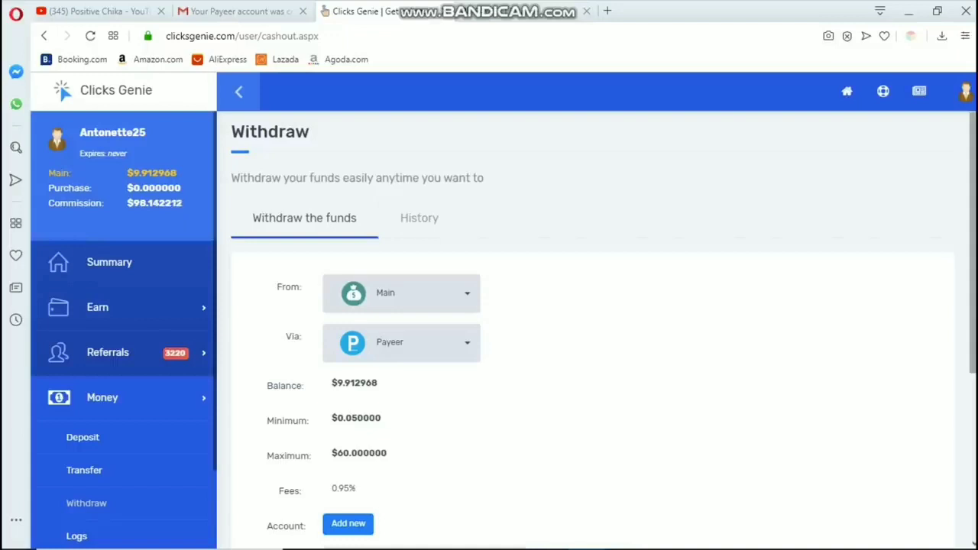
- Open Clicks Genie's Payment settings through Add new next to Account
scroll(604, 337, down, 3)
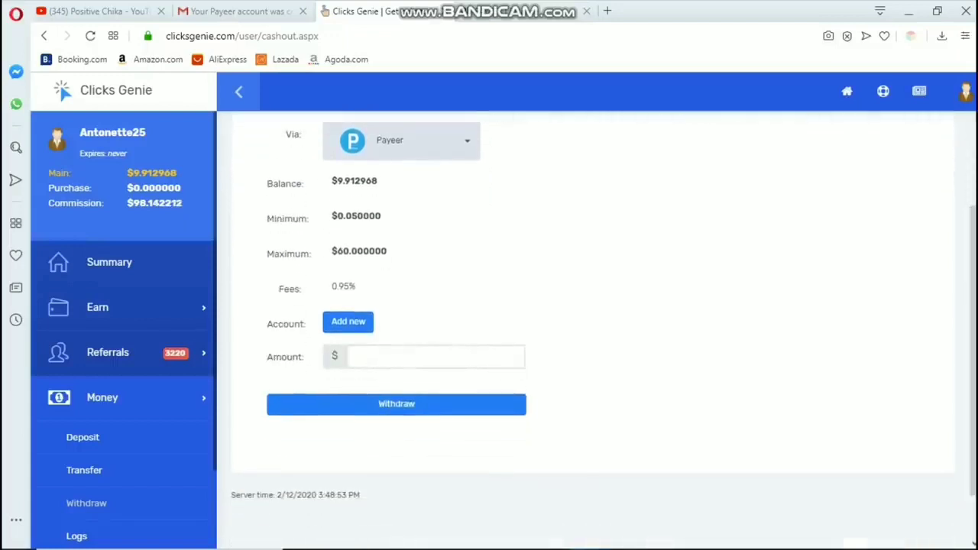
double_click(286, 324)
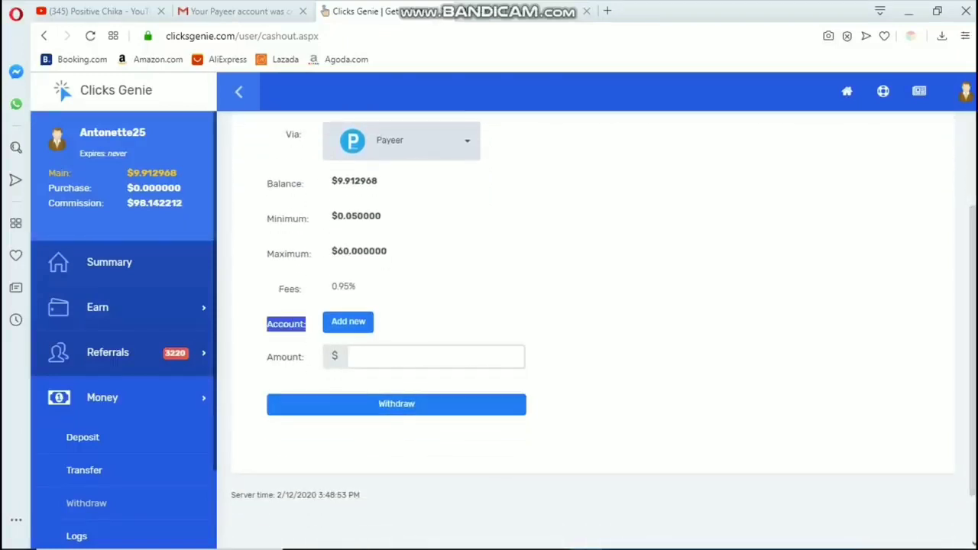
click(348, 321)
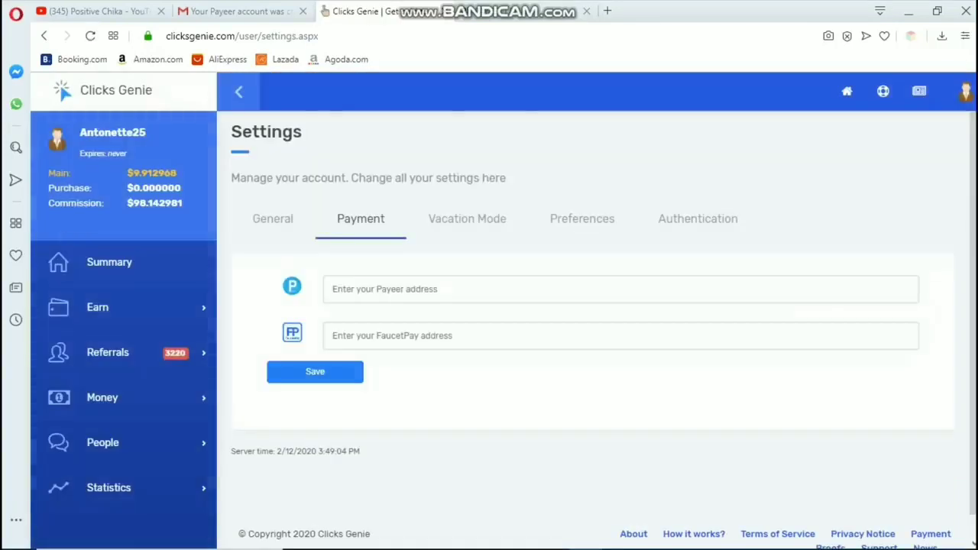
- Paste the Payeer account number as the payout address and copy the emailed security code
click(333, 289)
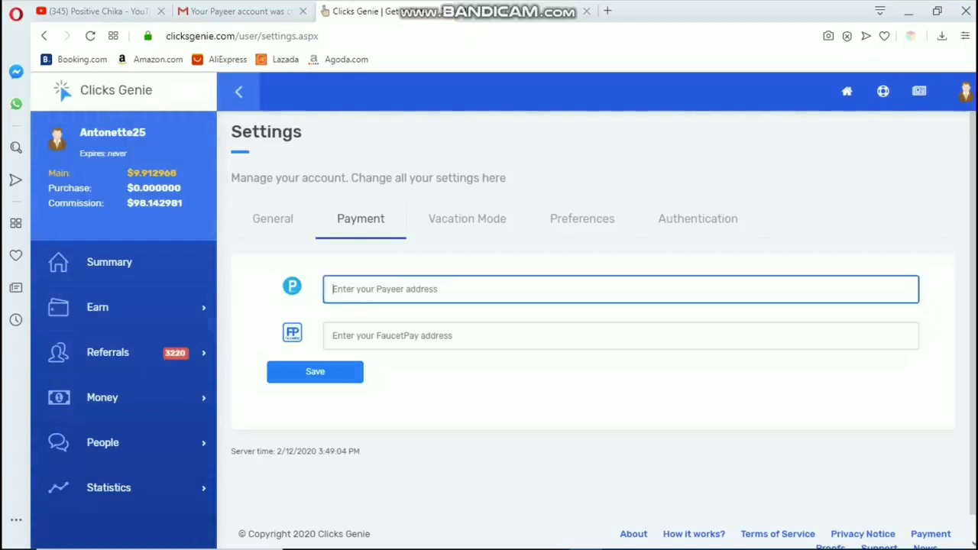
key(ctrl+v)
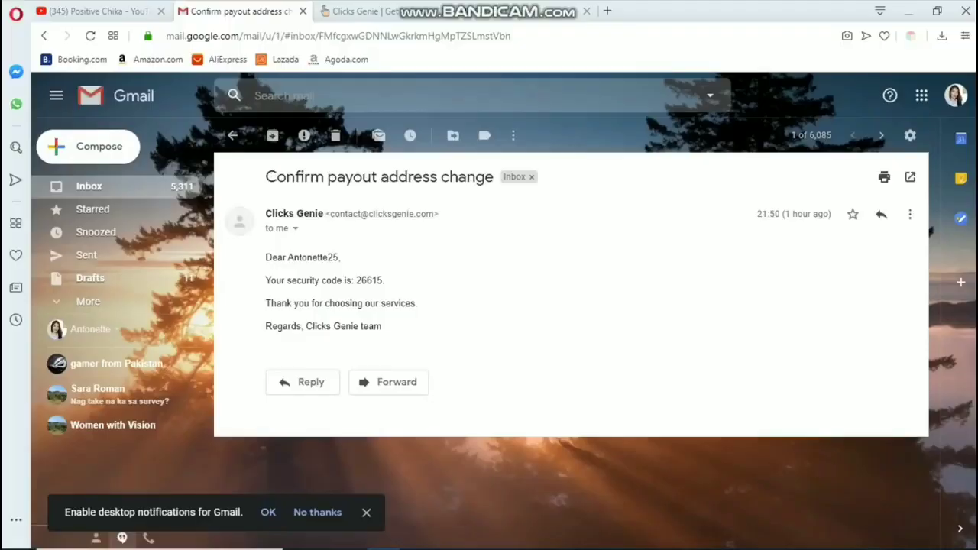
drag(356, 280, 384, 280)
key(ctrl+c)
click(350, 263)
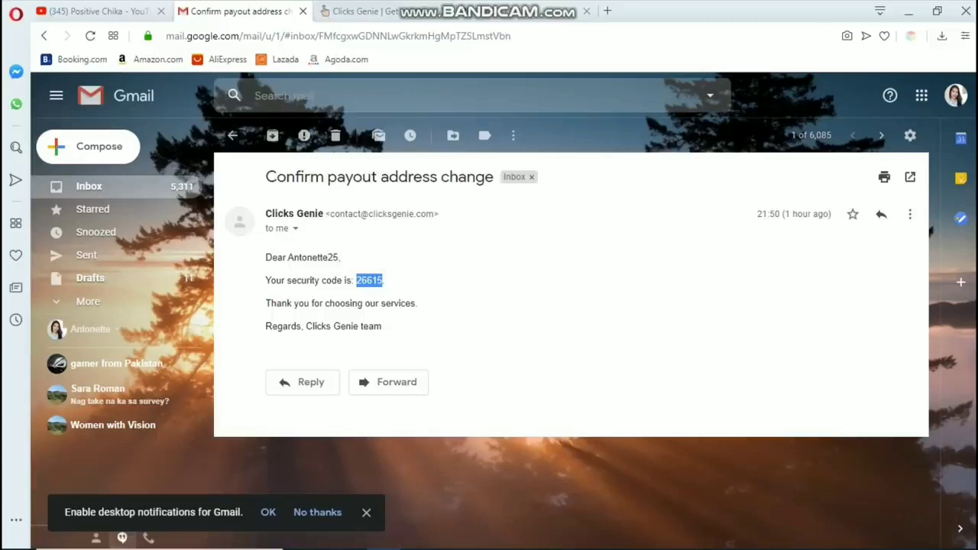
key(ctrl+Tab)
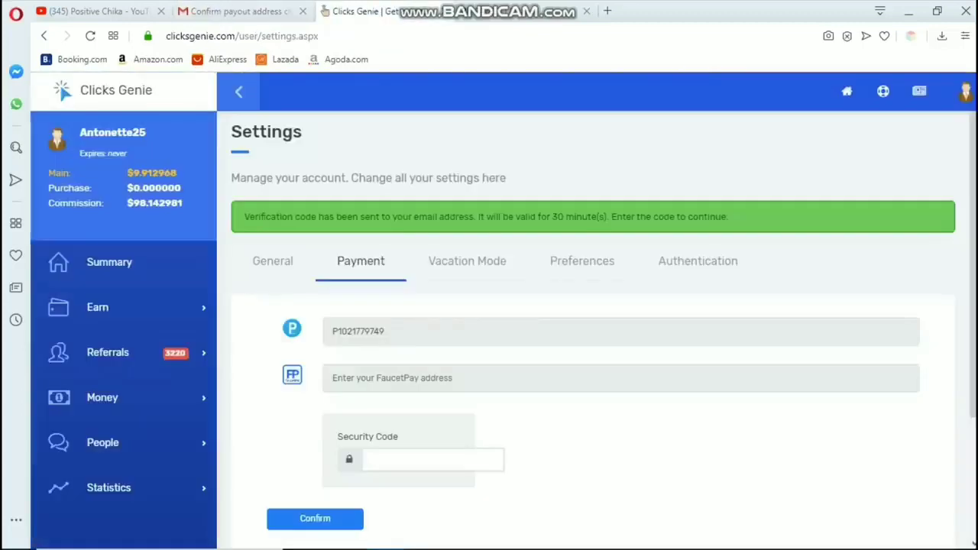
- Paste the emailed security code and confirm the payout address change
click(432, 459)
key(ctrl+v)
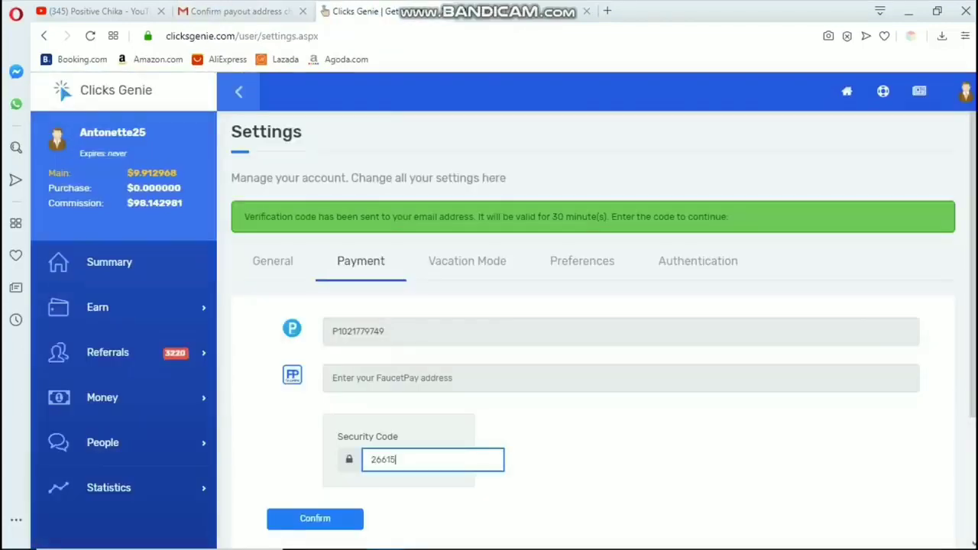
click(315, 518)
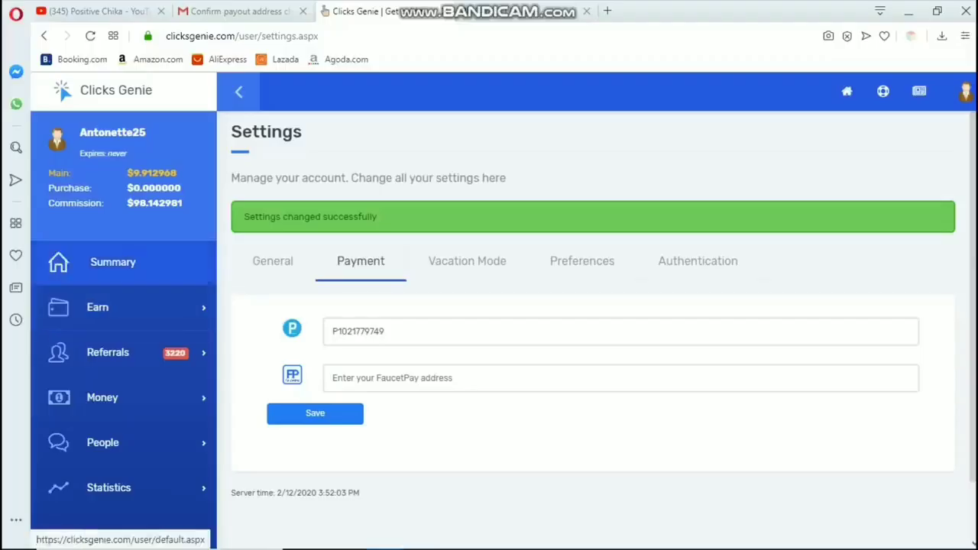
click(105, 398)
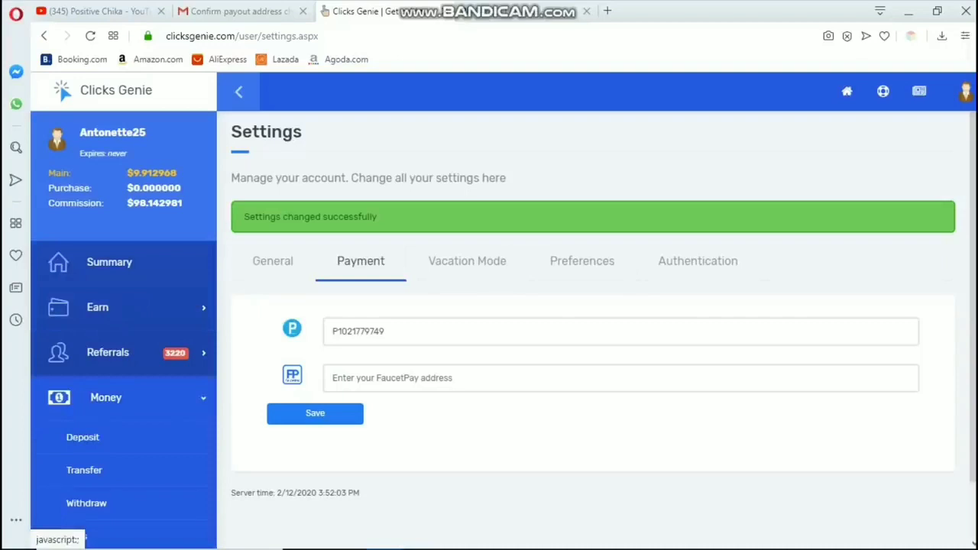
- Switch the withdrawal source from Main to the $98.142981 Commission balance via Payeer
click(86, 502)
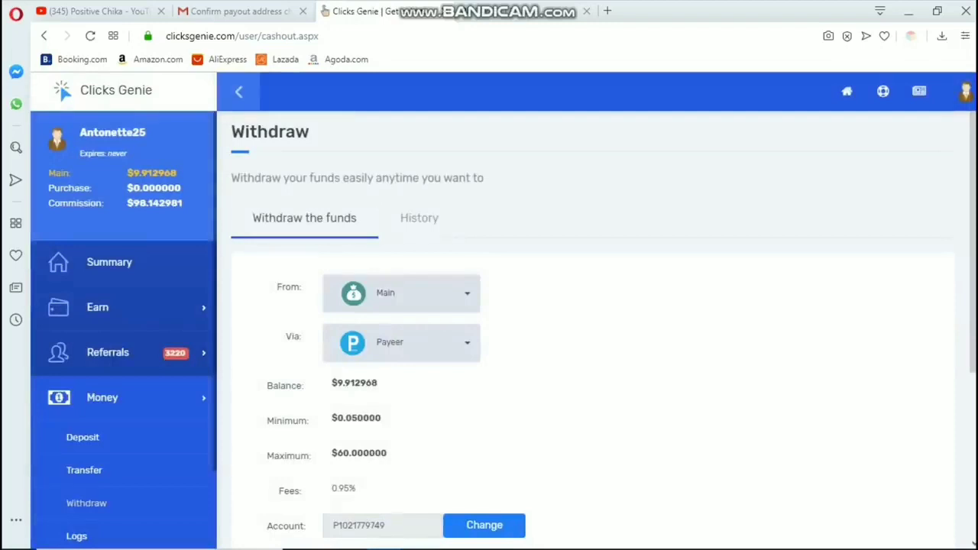
scroll(604, 331, down, 1)
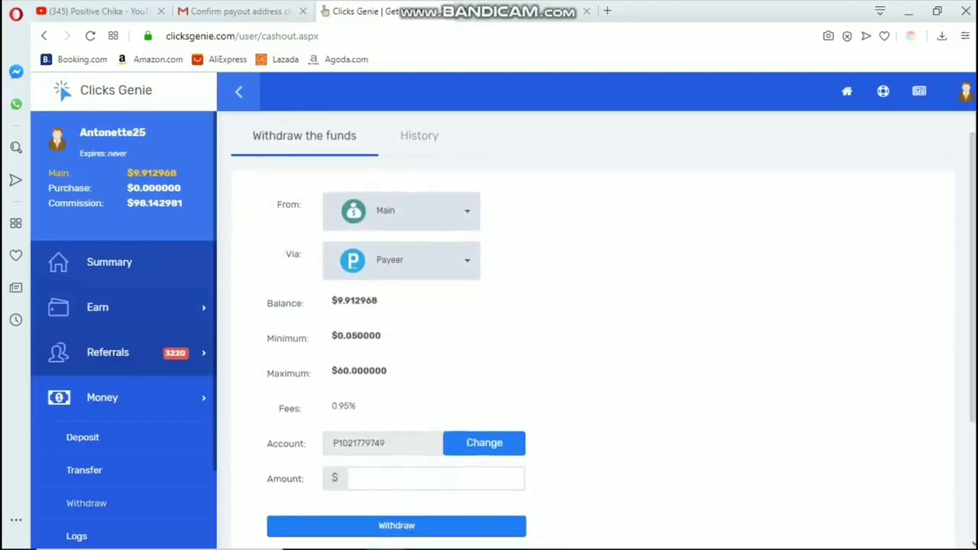
drag(332, 300, 377, 300)
click(377, 300)
click(401, 211)
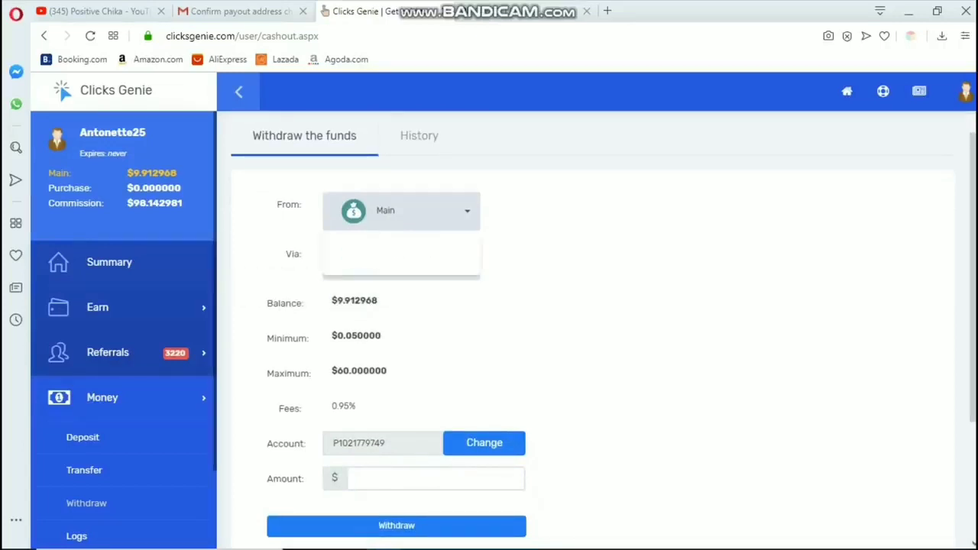
click(392, 252)
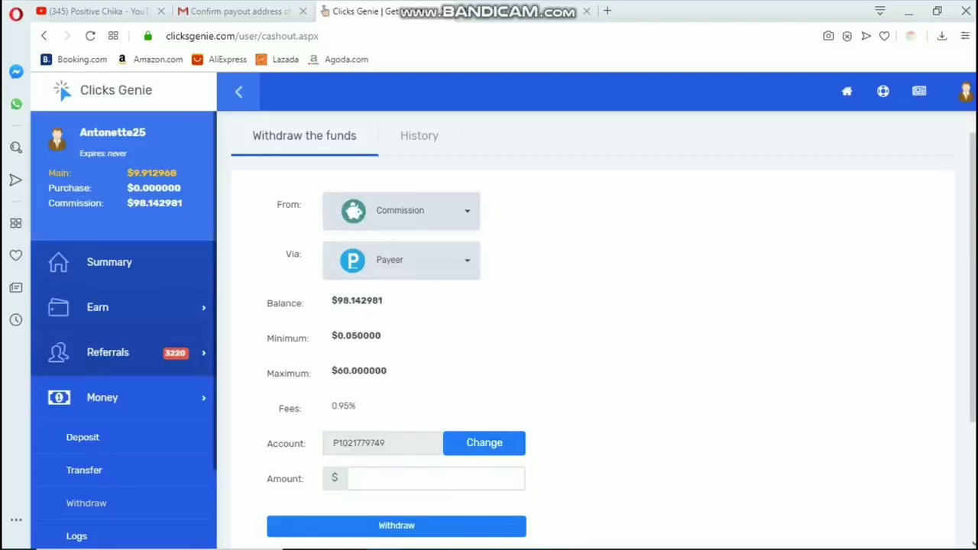
drag(331, 300, 382, 300)
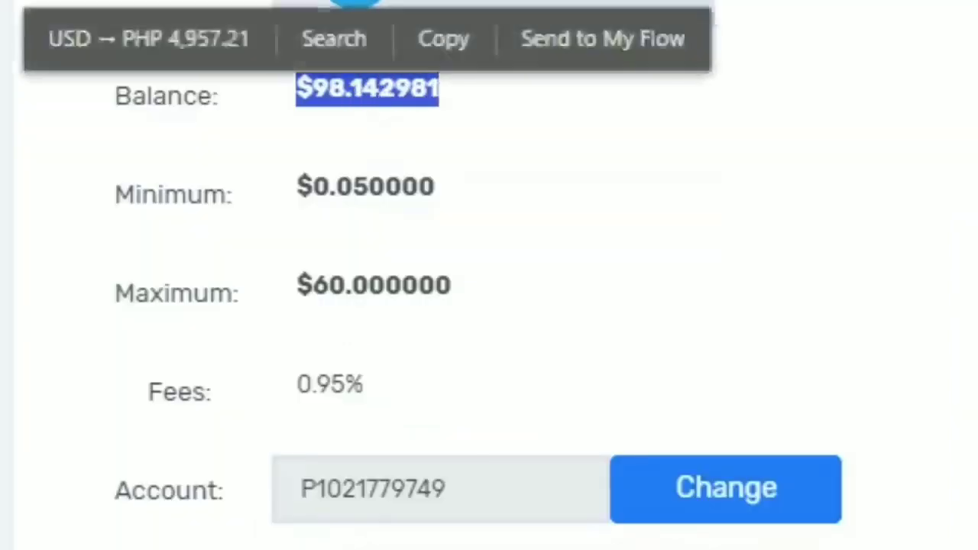
click(383, 283)
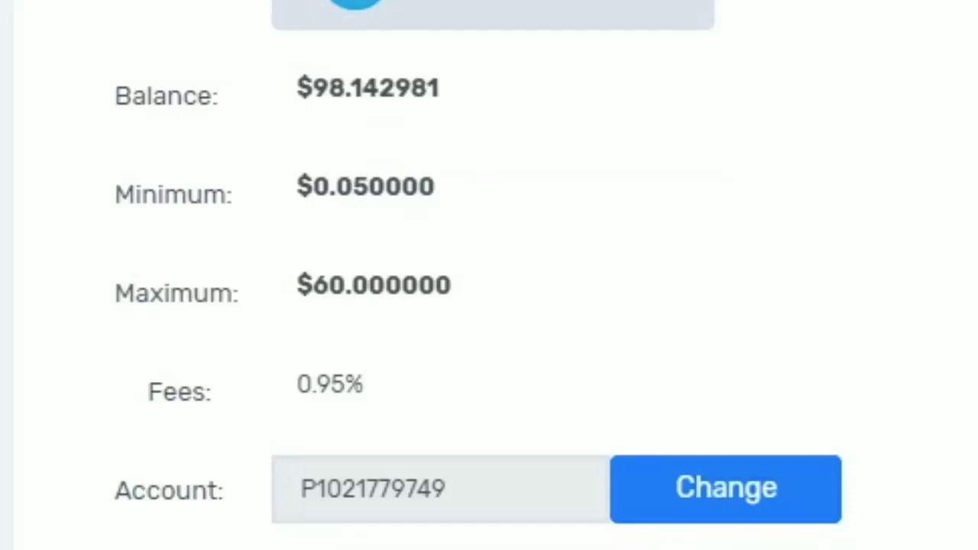
scroll(489, 306, down, 3)
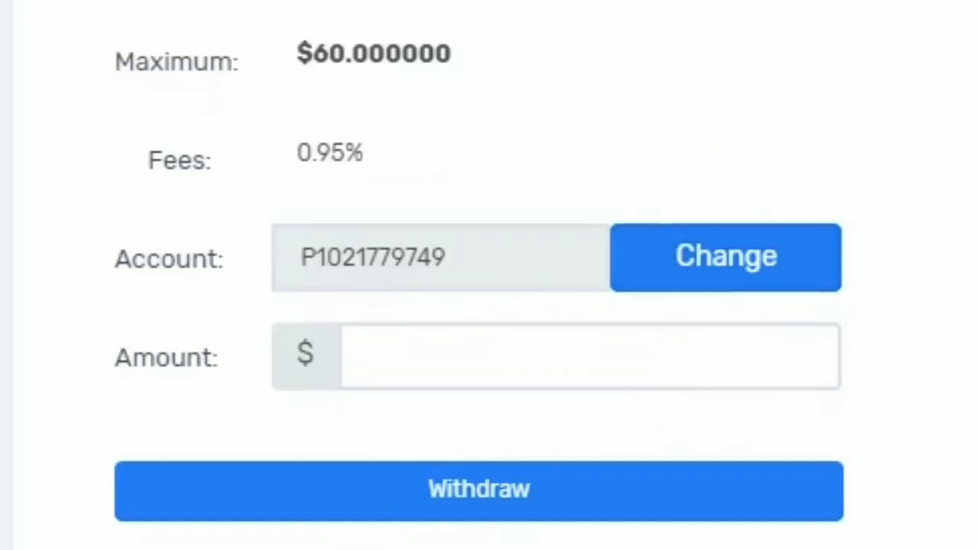
- Request a $60 Commission withdrawal, confirm it, and paste the emailed security code
click(367, 356)
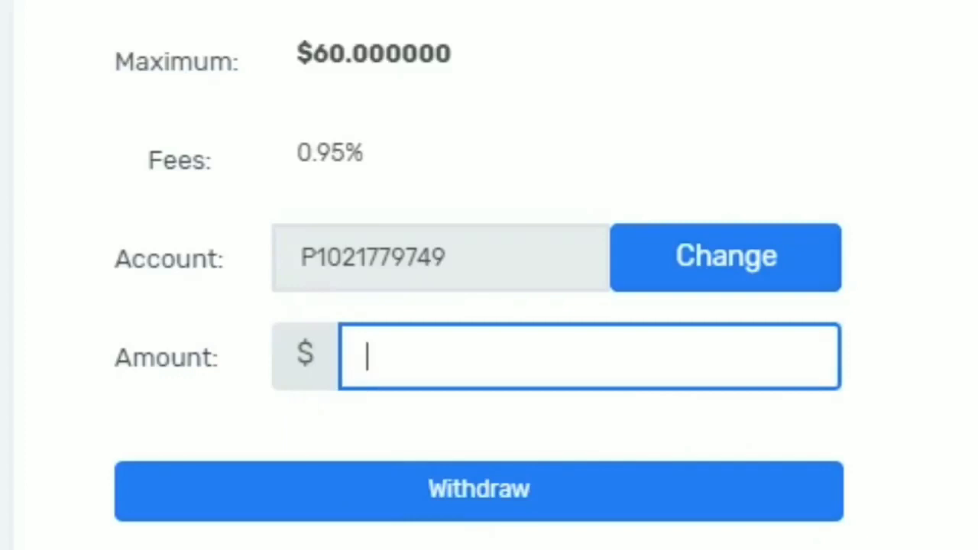
text(60)
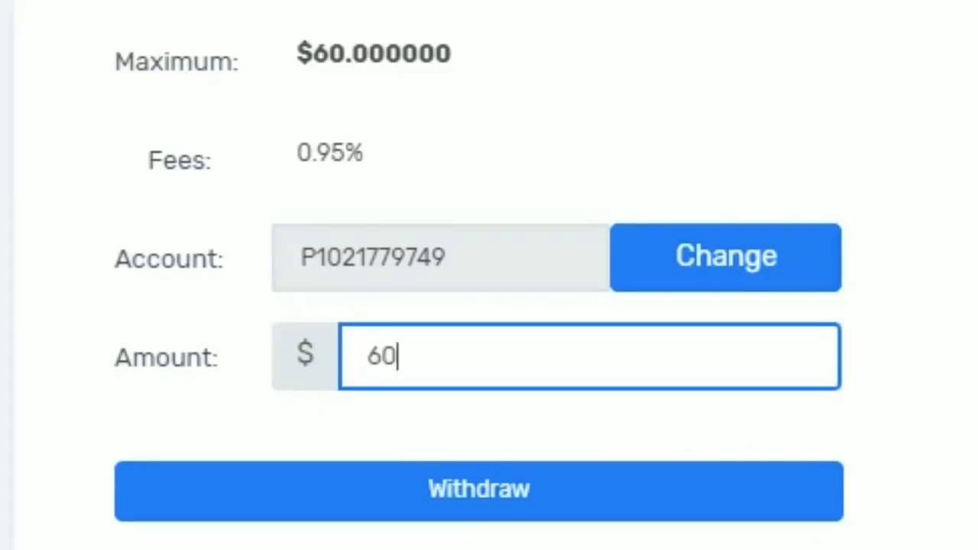
click(479, 490)
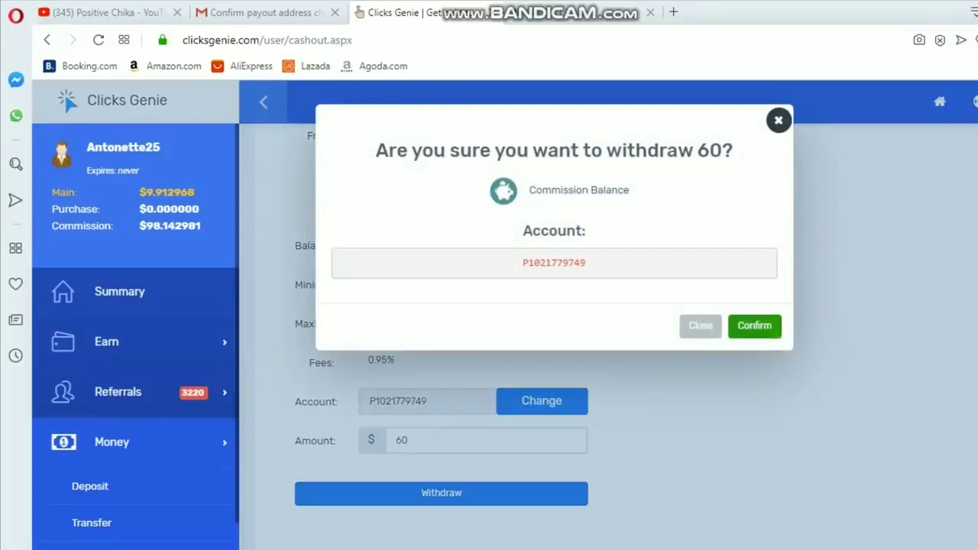
key(Return)
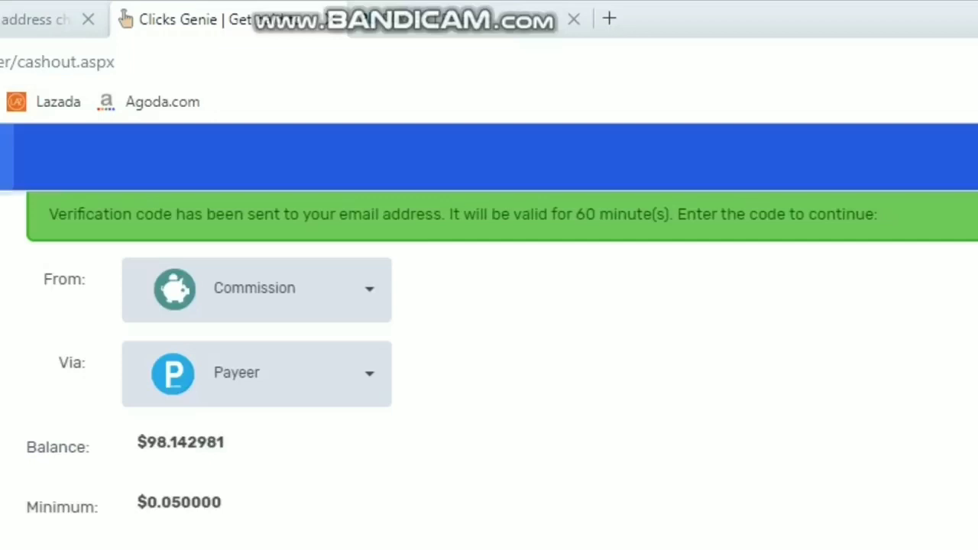
scroll(489, 367, down, 5)
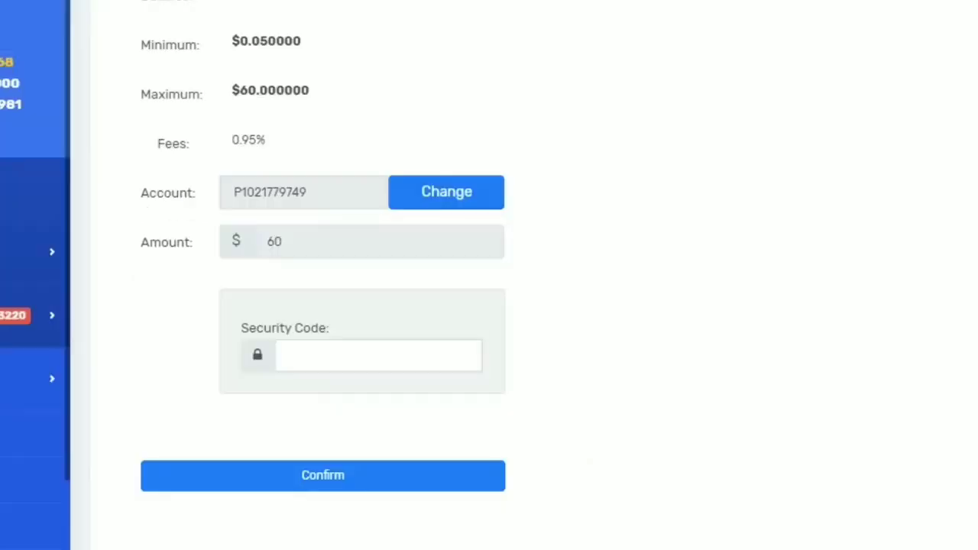
click(378, 355)
key(ctrl+v)
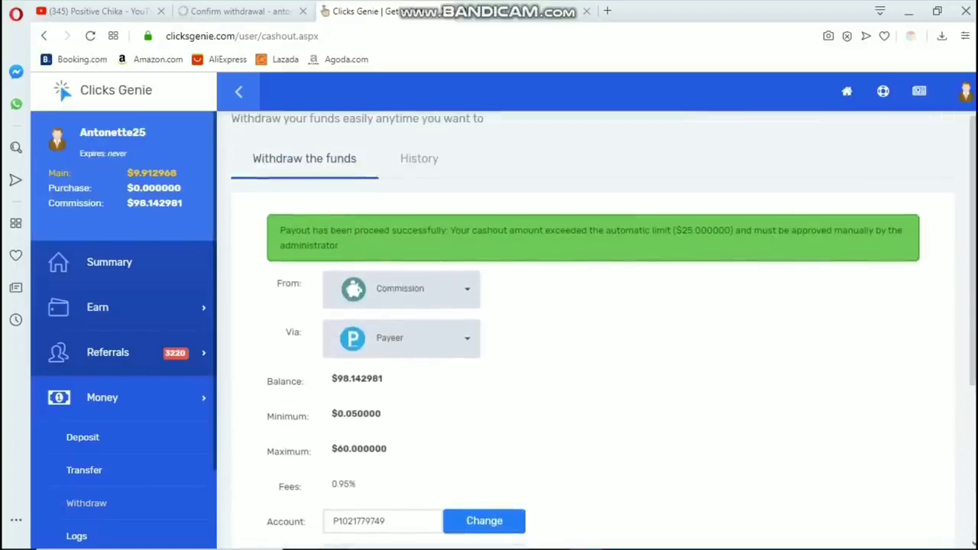
- Select the payout success message, then view the withdrawal history showing the $59.43 payout
drag(285, 230, 560, 230)
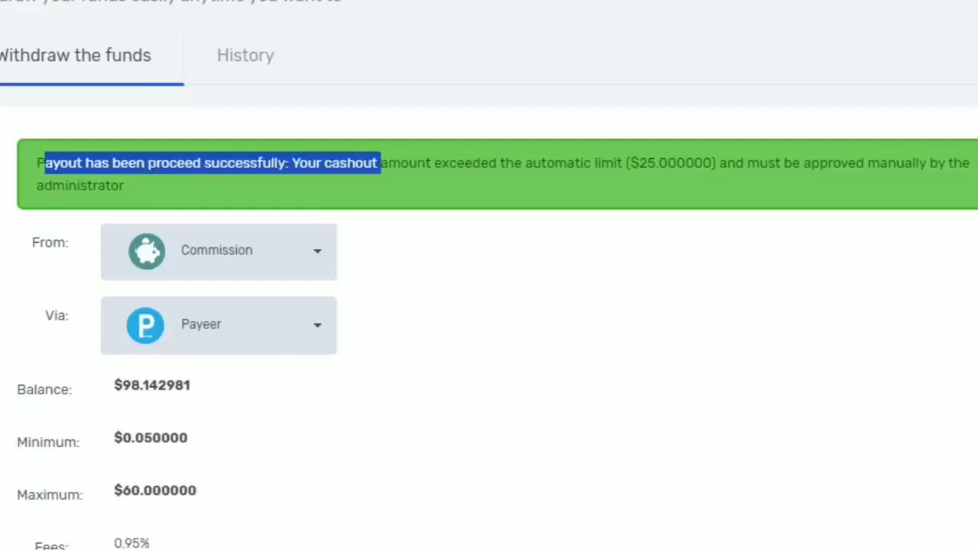
drag(457, 163, 124, 186)
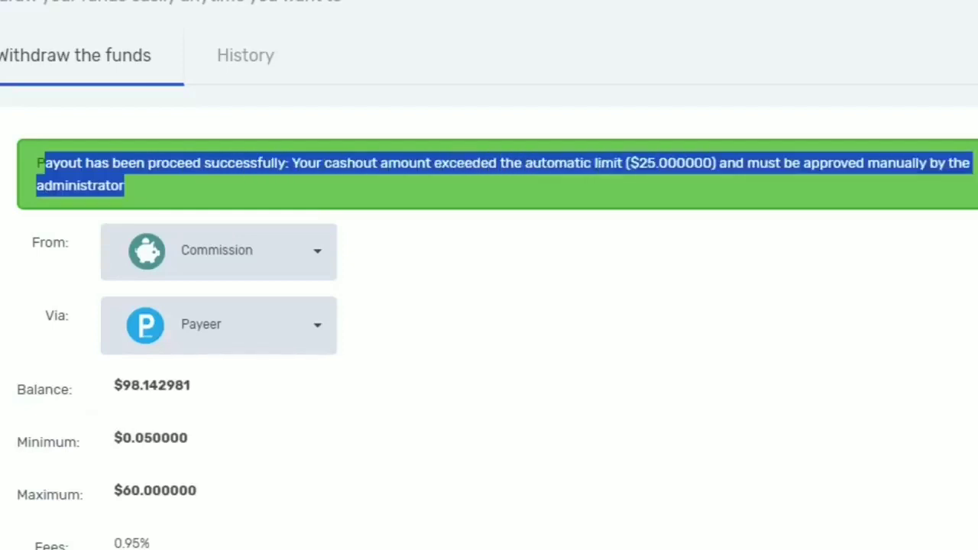
click(34, 137)
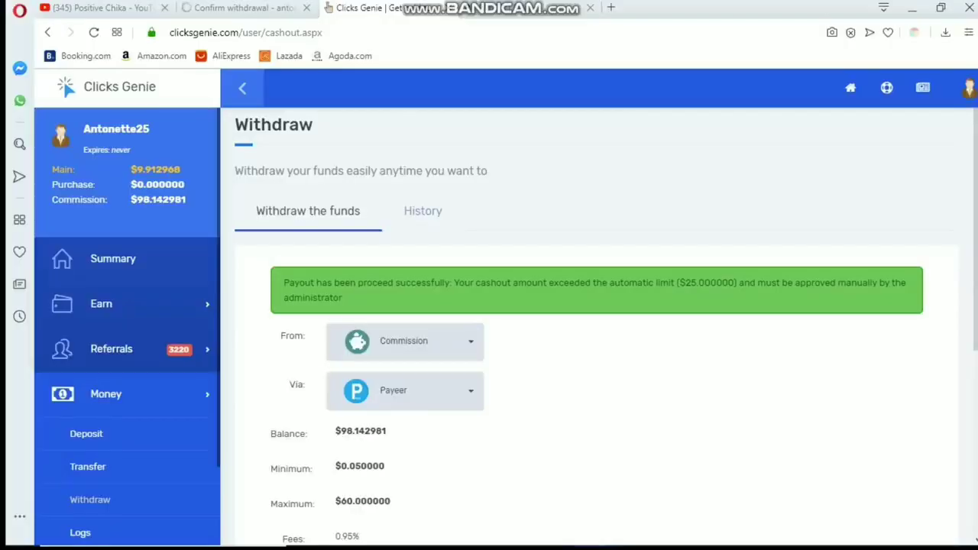
click(245, 55)
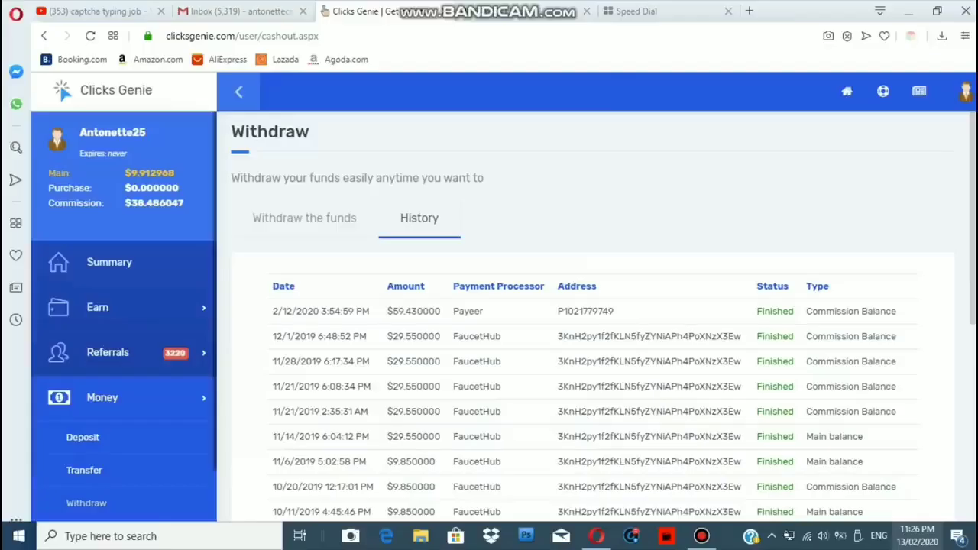
key(super+alt+d)
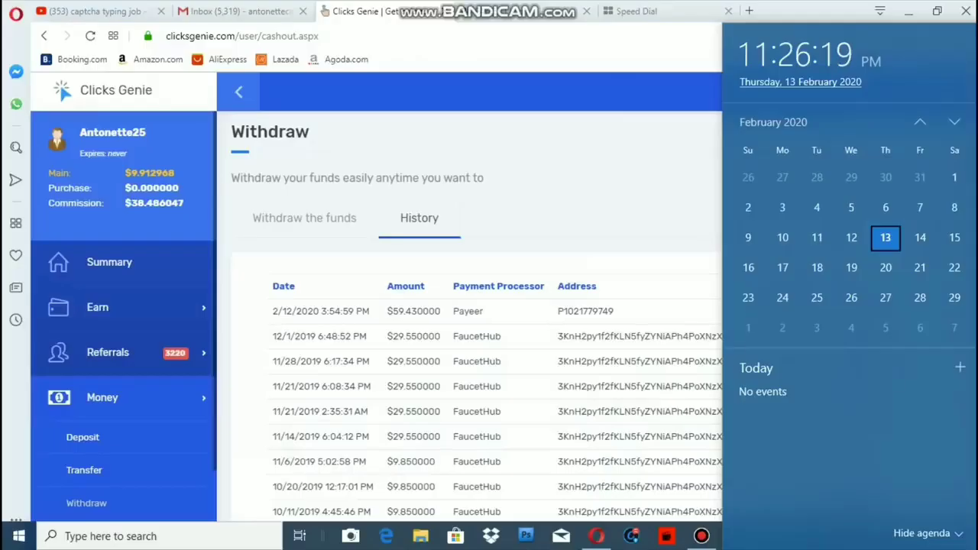
key(Escape)
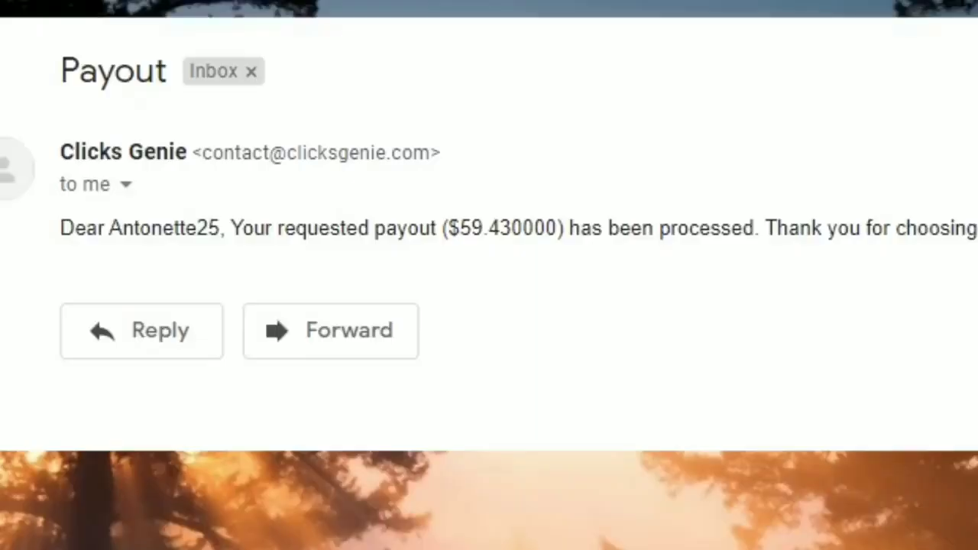
- Highlight the Clicks Genie payout amount and Payeer's 58.87 USD received amount in Gmail
drag(457, 228, 593, 228)
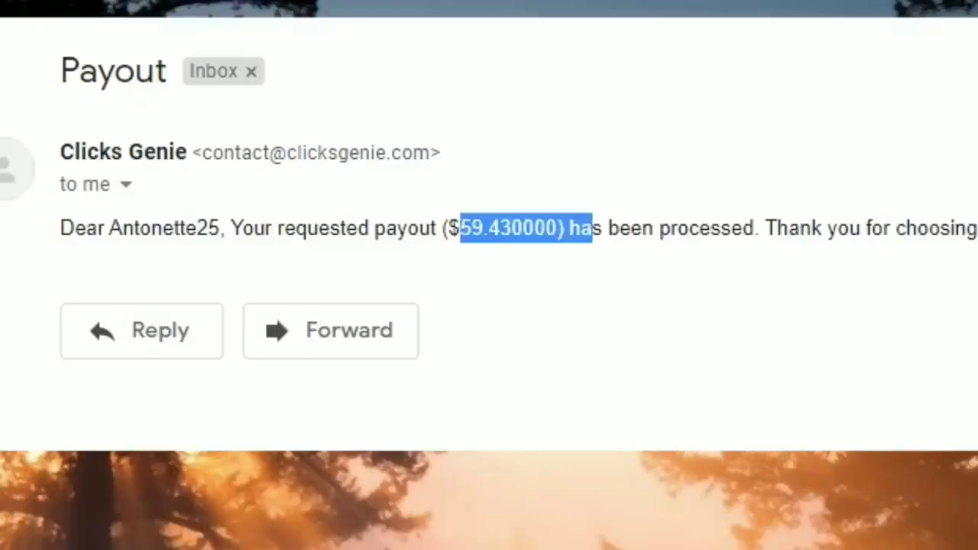
click(593, 227)
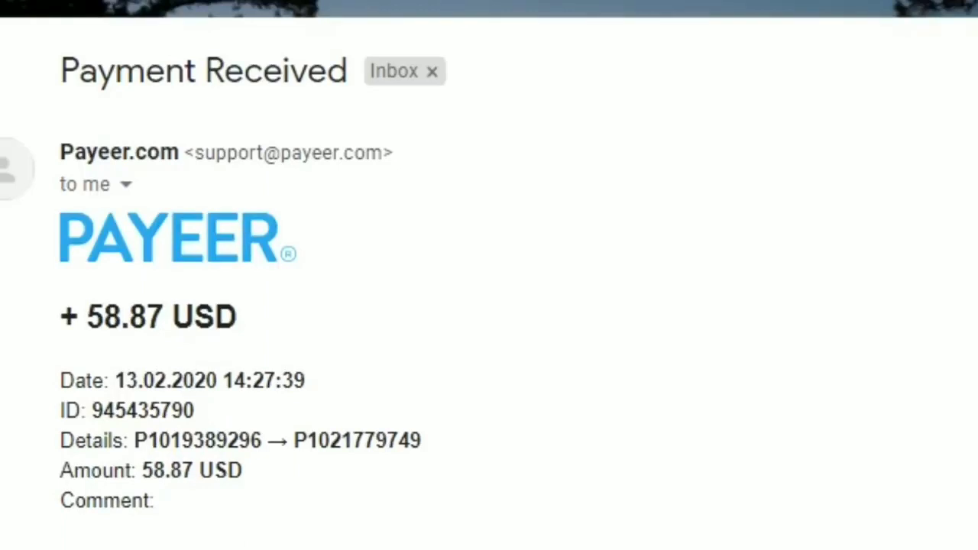
drag(143, 470, 243, 470)
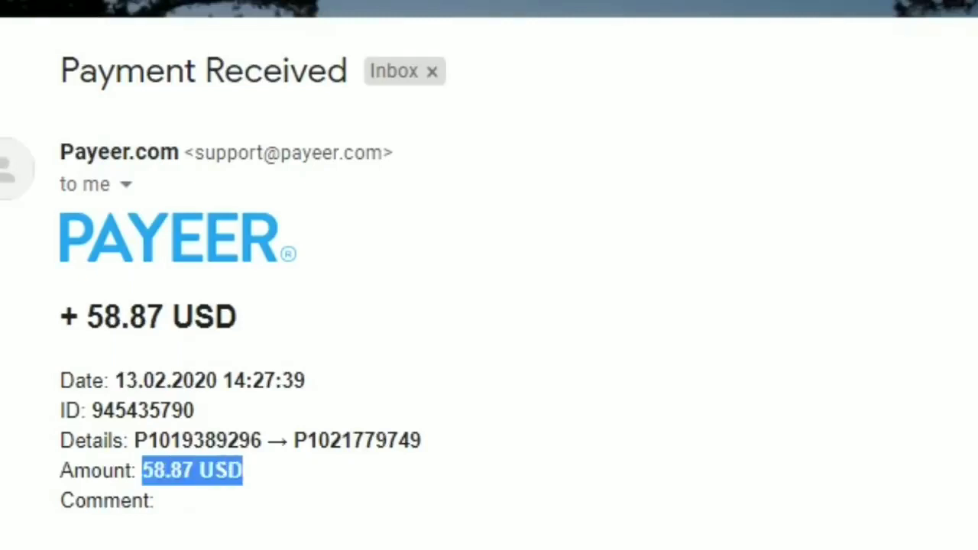
click(243, 470)
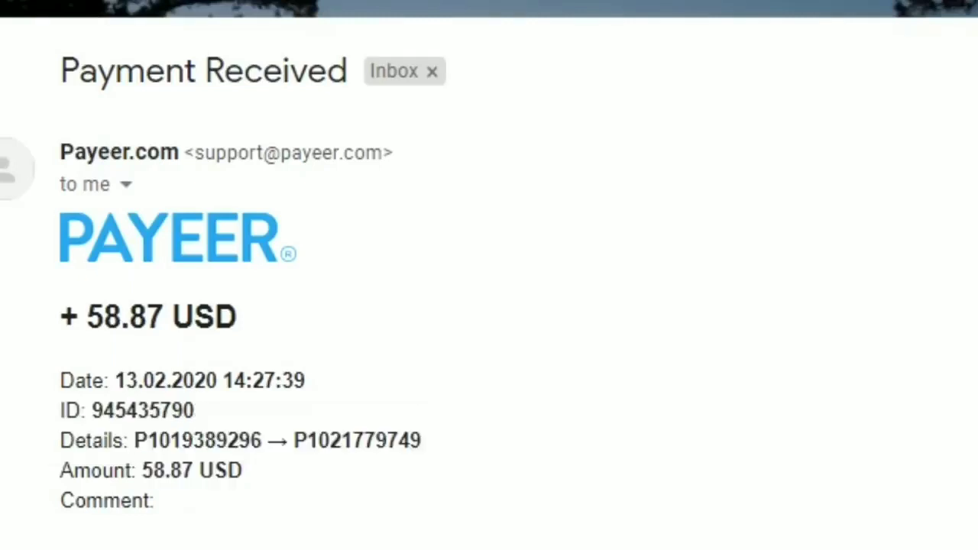
scroll(223, 298, down, 3)
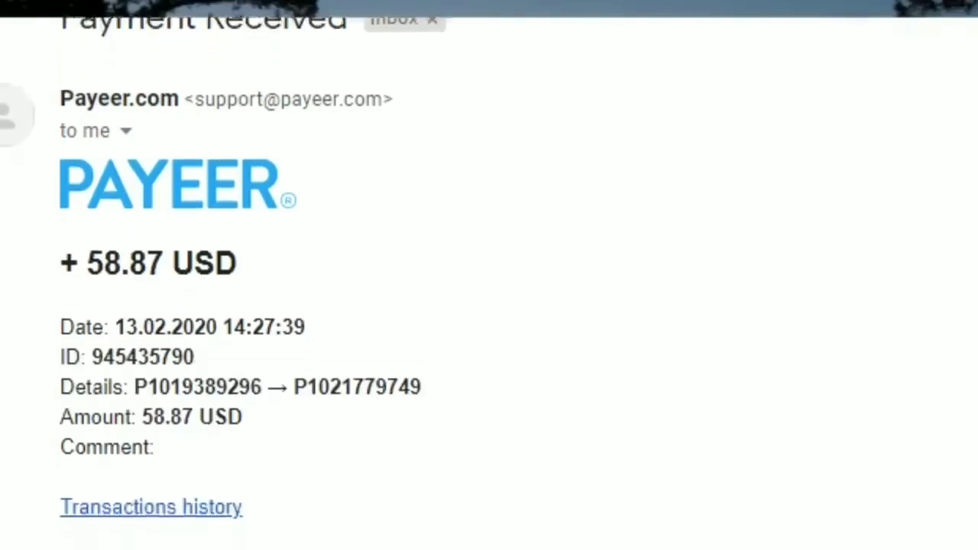
scroll(229, 306, down, 2)
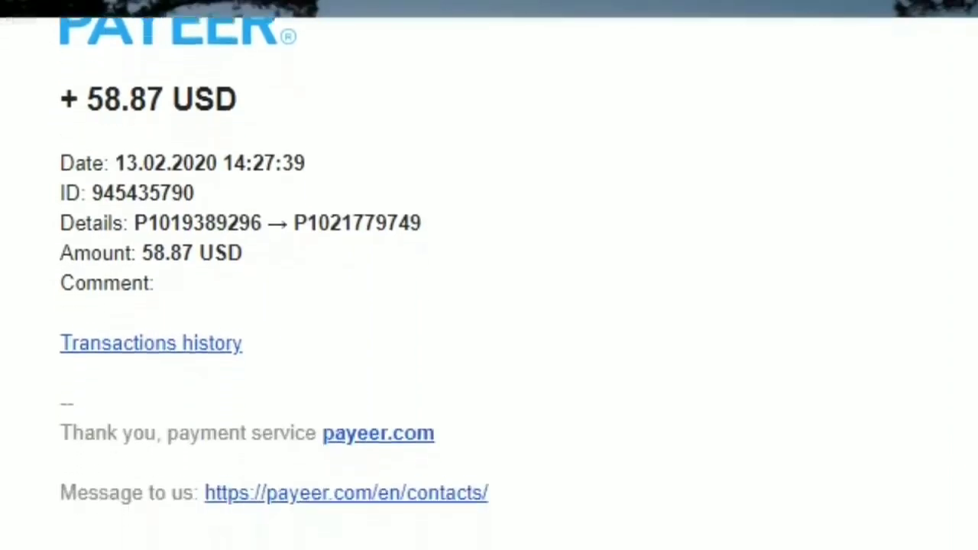